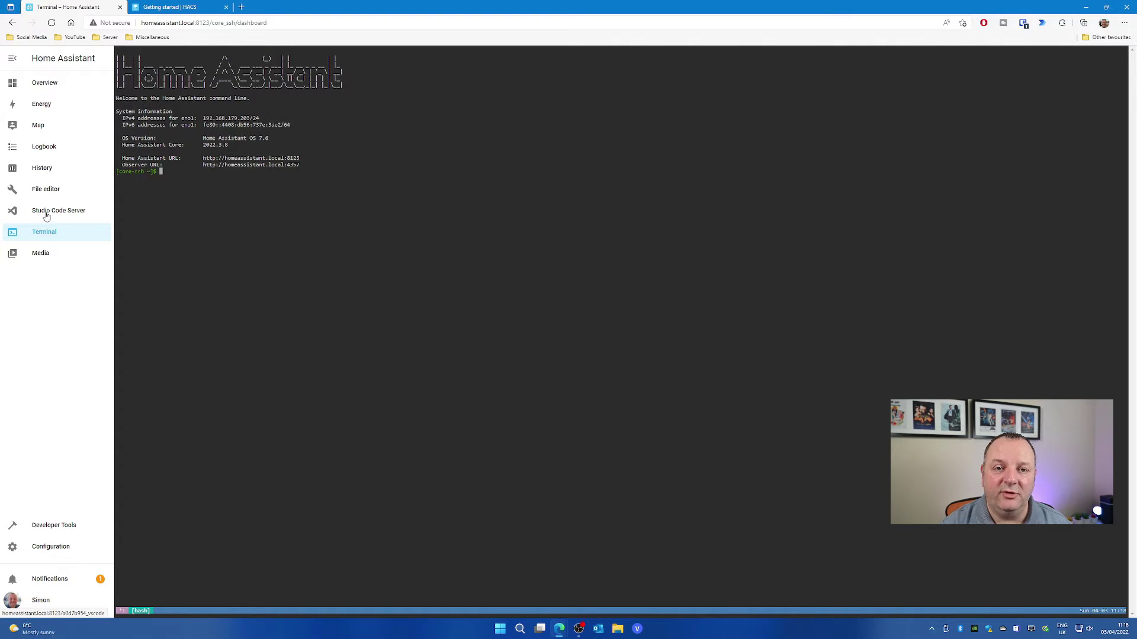
type("wget")
type(" -")
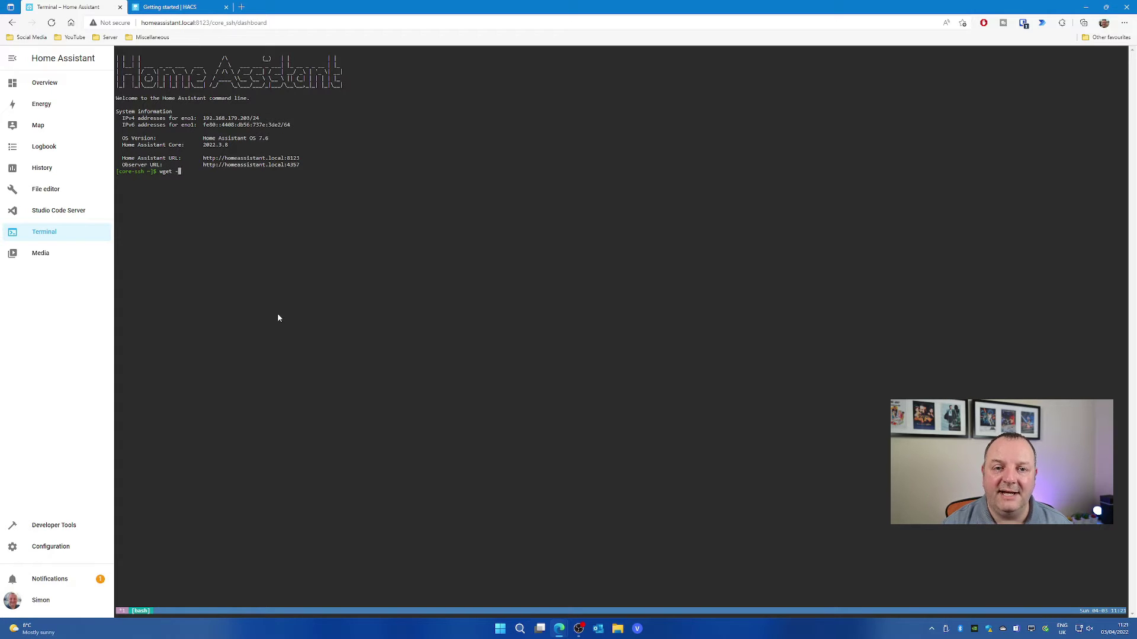
type("q -O - h")
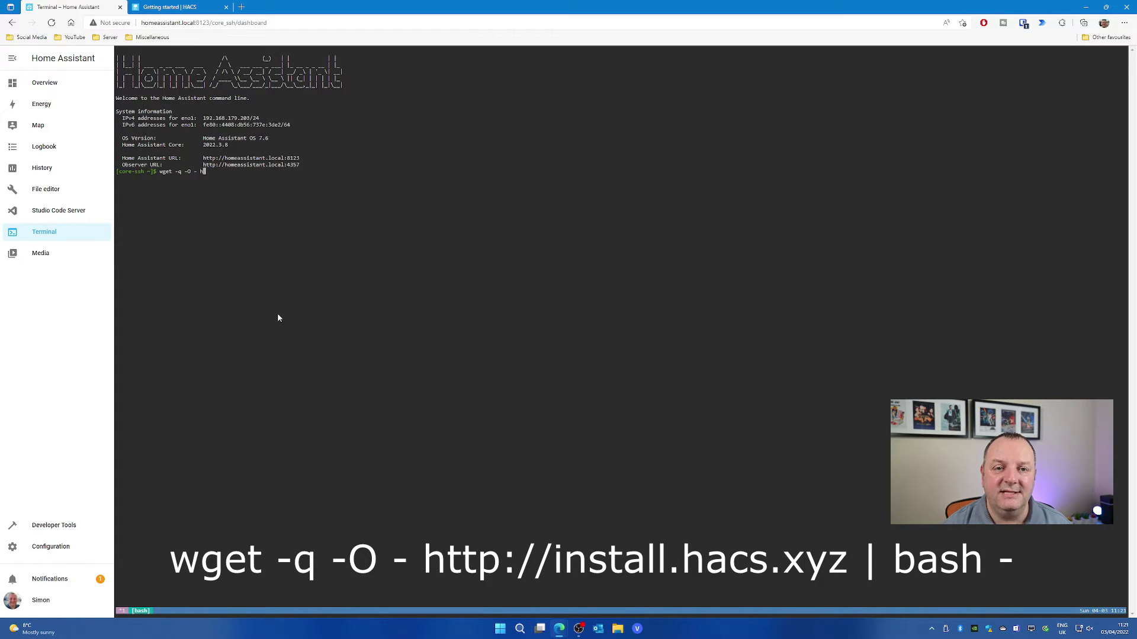
type("ttp://install.")
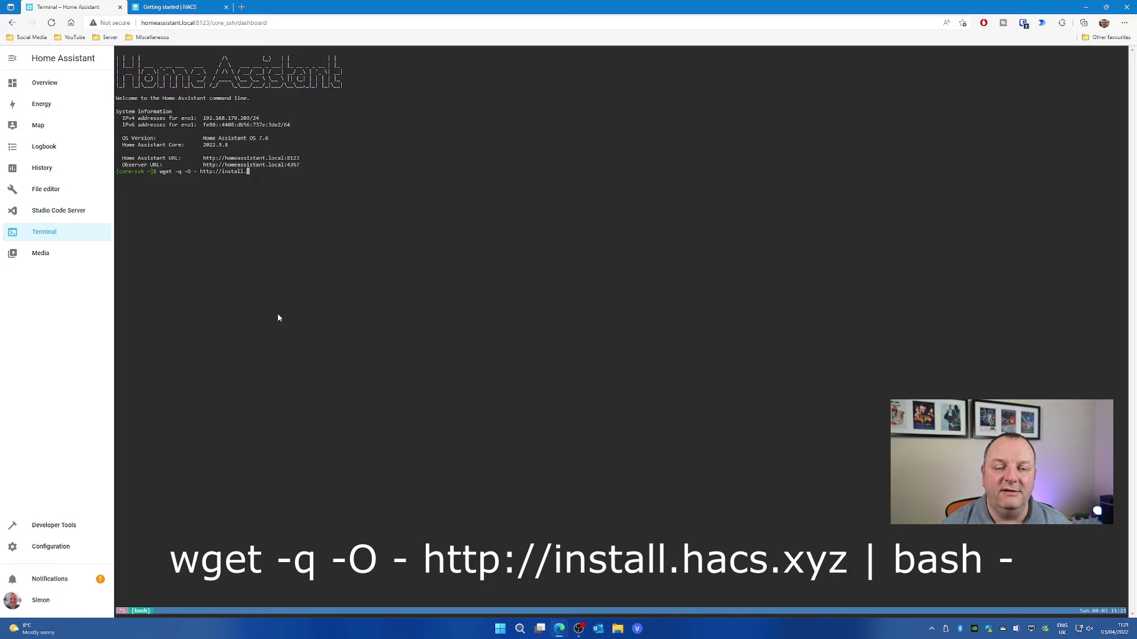
type("hacs.xys")
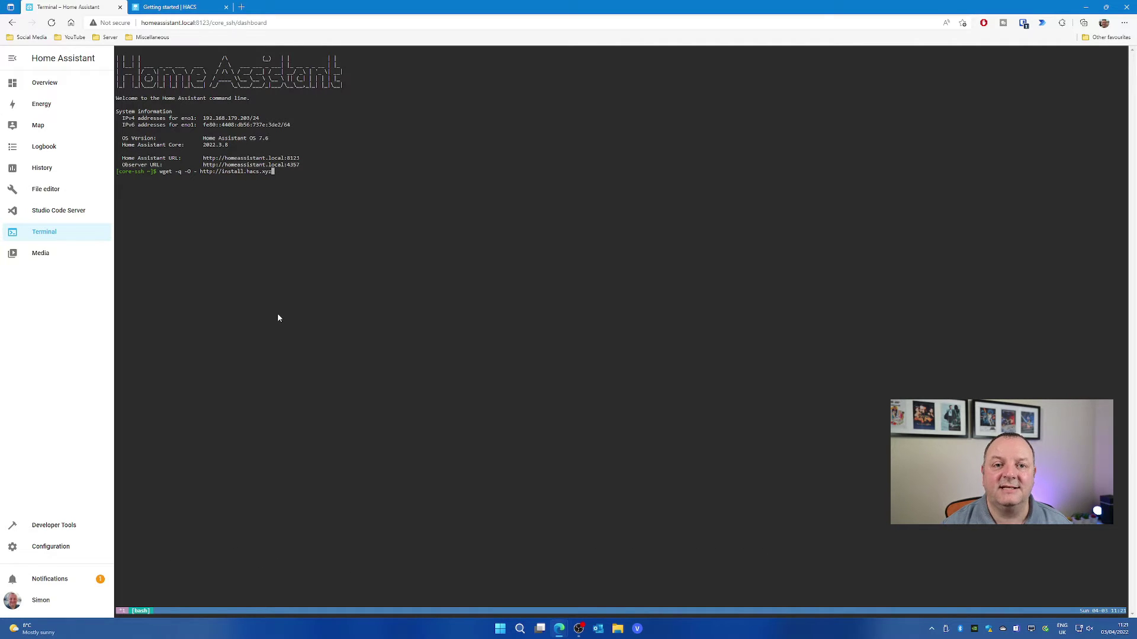
type(" |")
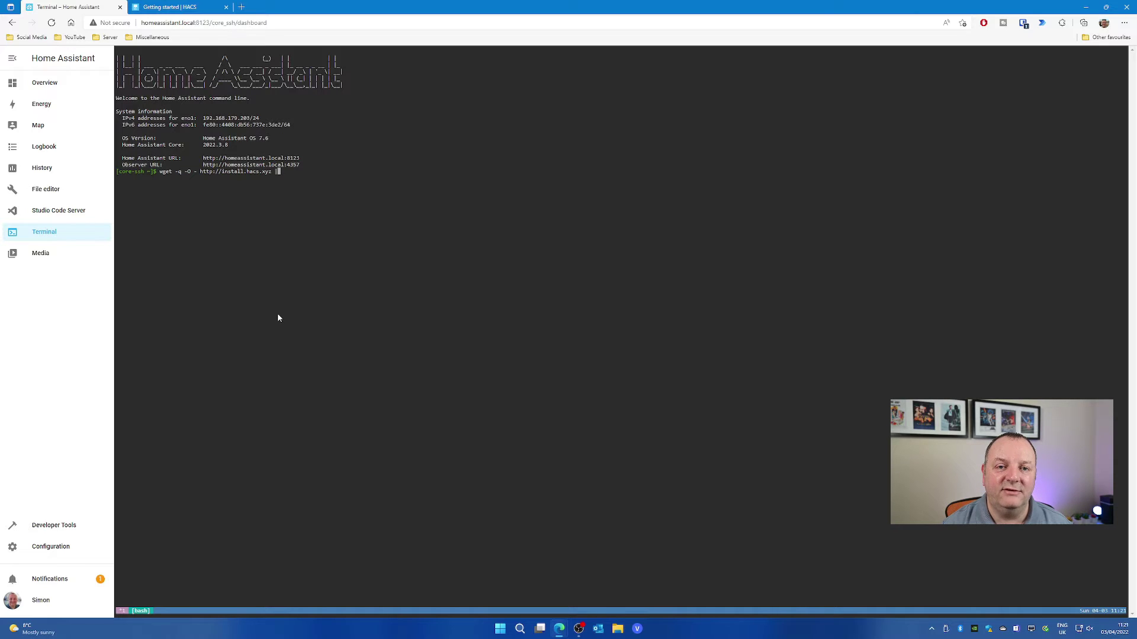
type(" bash -")
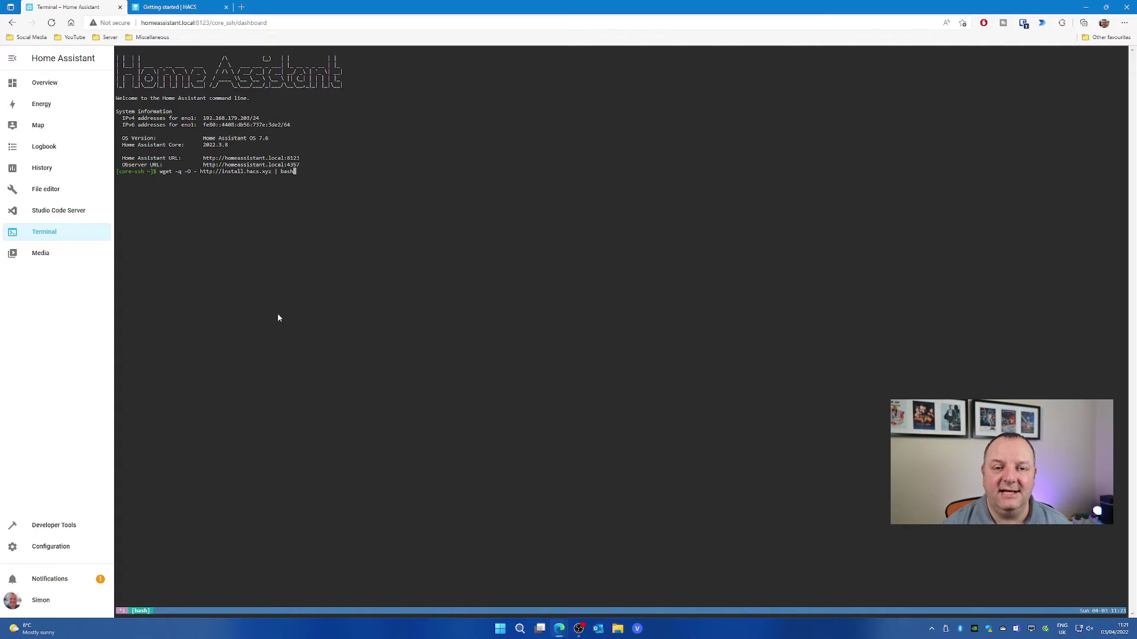
key("Return")
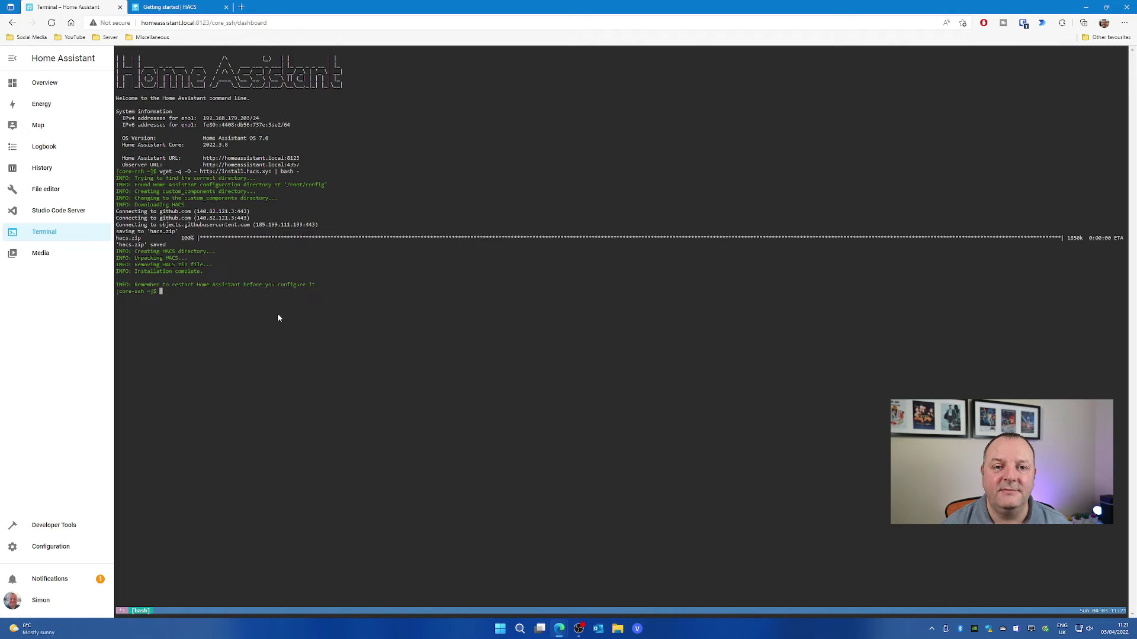
left_click(51, 546)
Restart Home Assistant from Server Controls, then open the Devices & Services integrations list
left_click(593, 356)
left_click(610, 304)
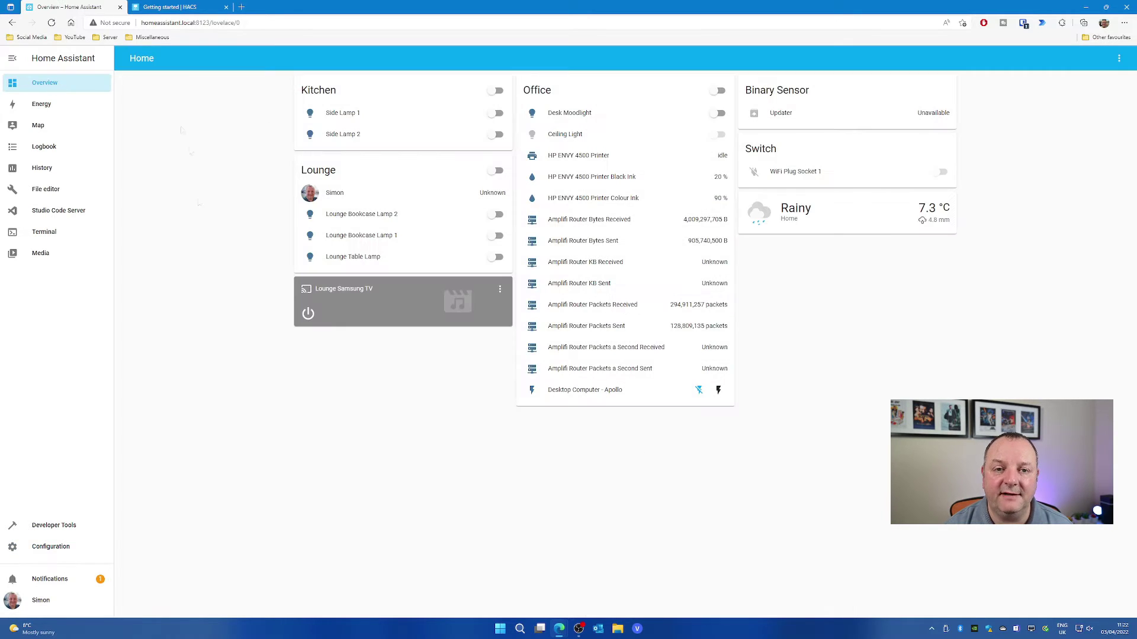
left_click(58, 551)
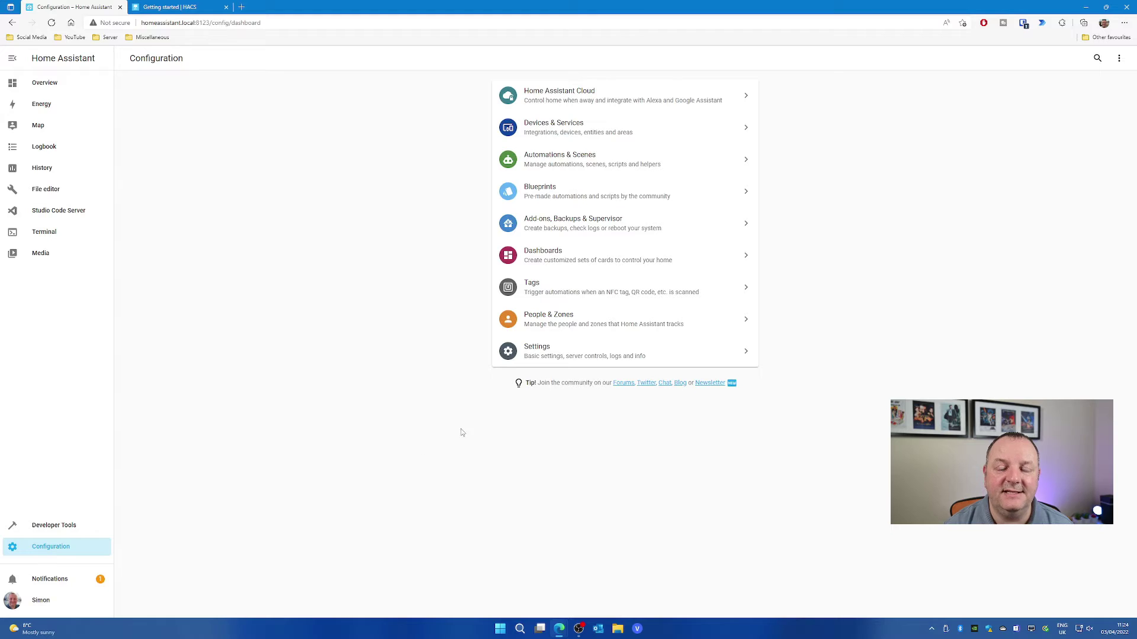
left_click(543, 127)
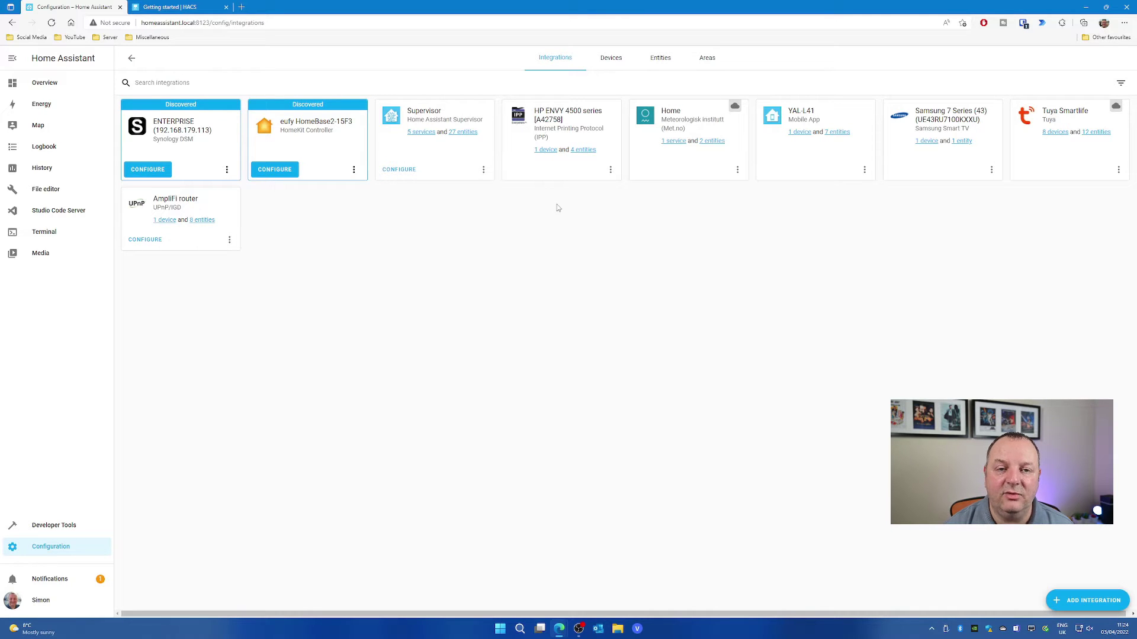
Add a new integration by searching 'hac' and choosing HACS
left_click(1093, 601)
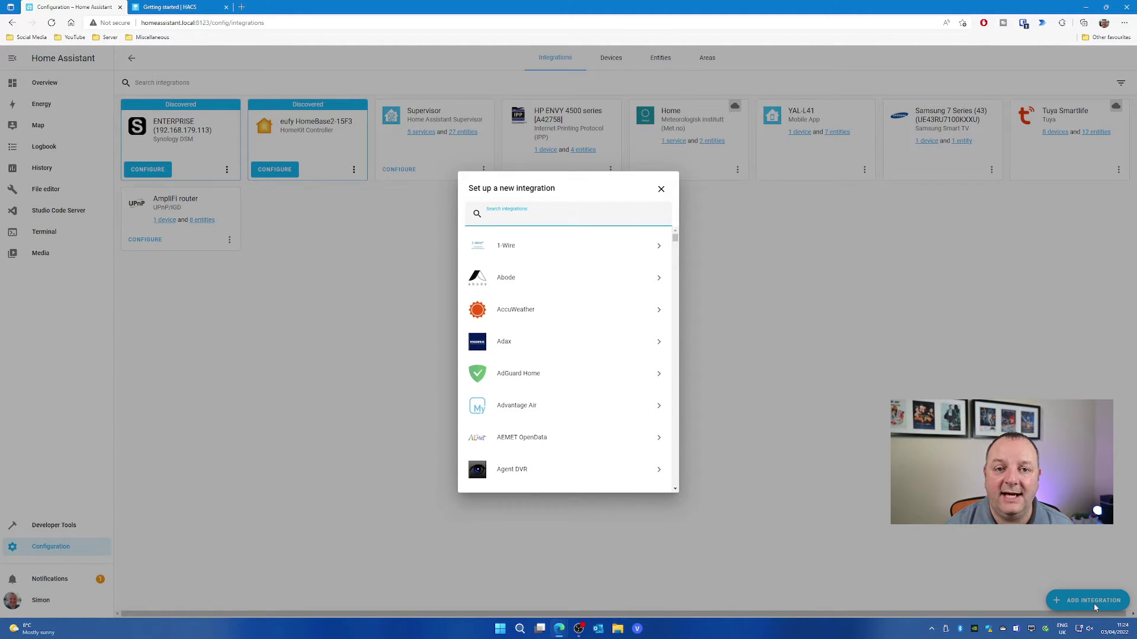
type("hacs")
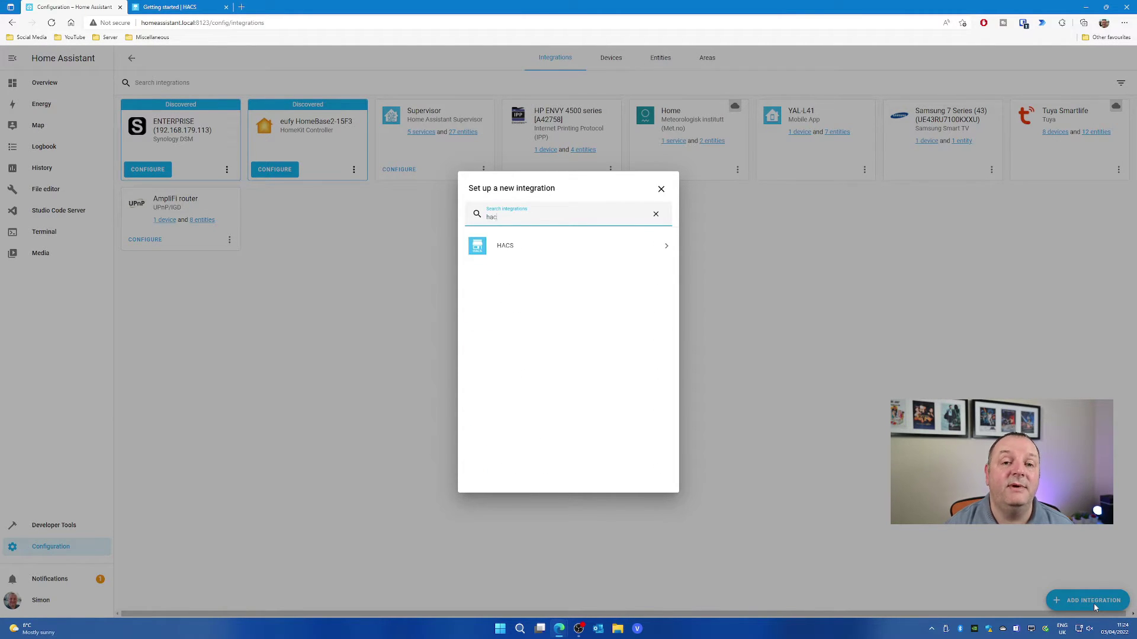
left_click(553, 245)
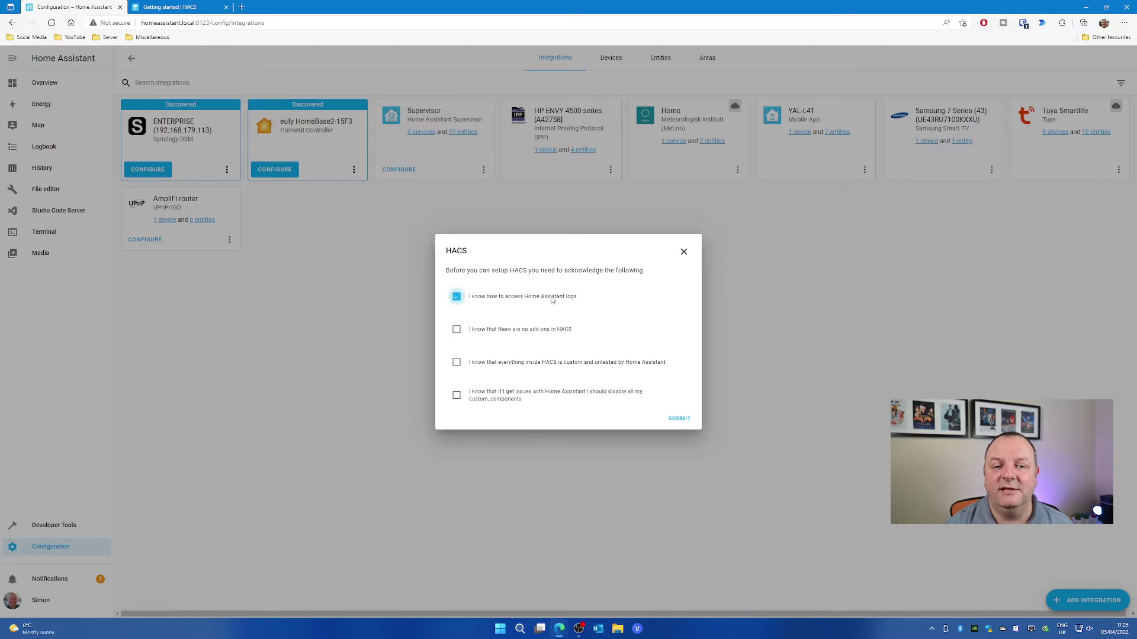
Tick the HACS acknowledgement checkboxes and submit to start GitHub device activation
left_click(557, 330)
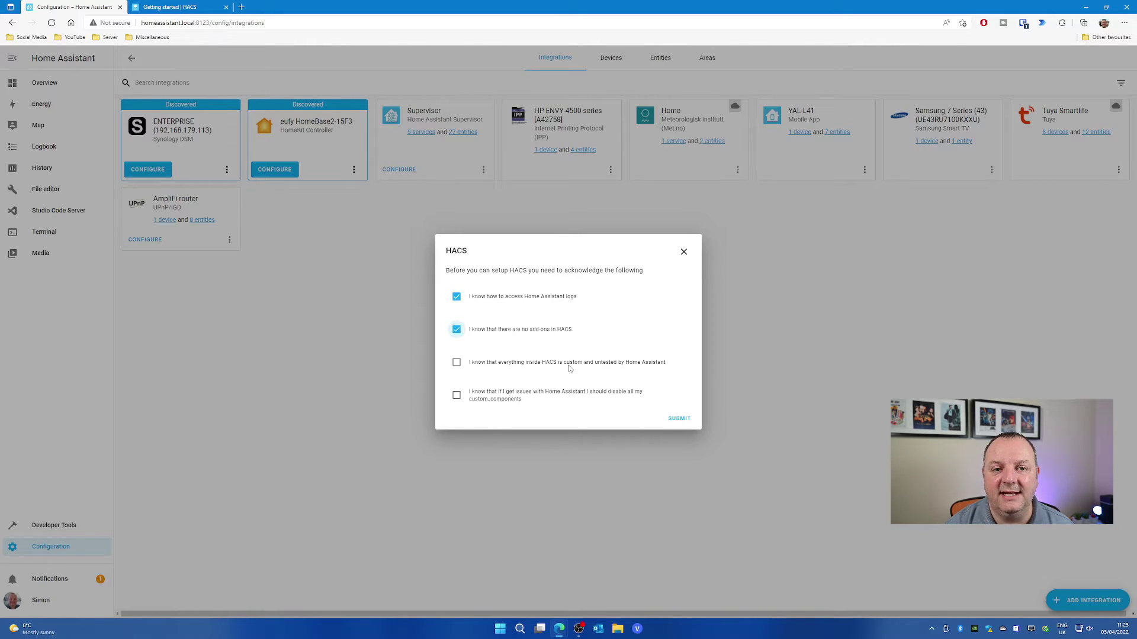
left_click(568, 364)
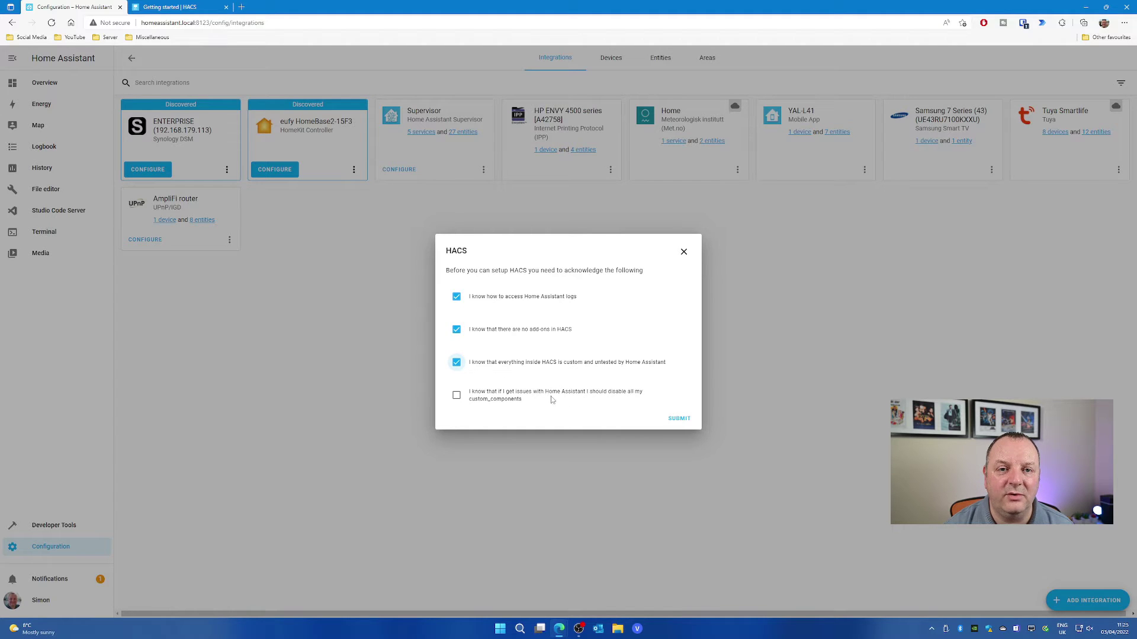
left_click(551, 397)
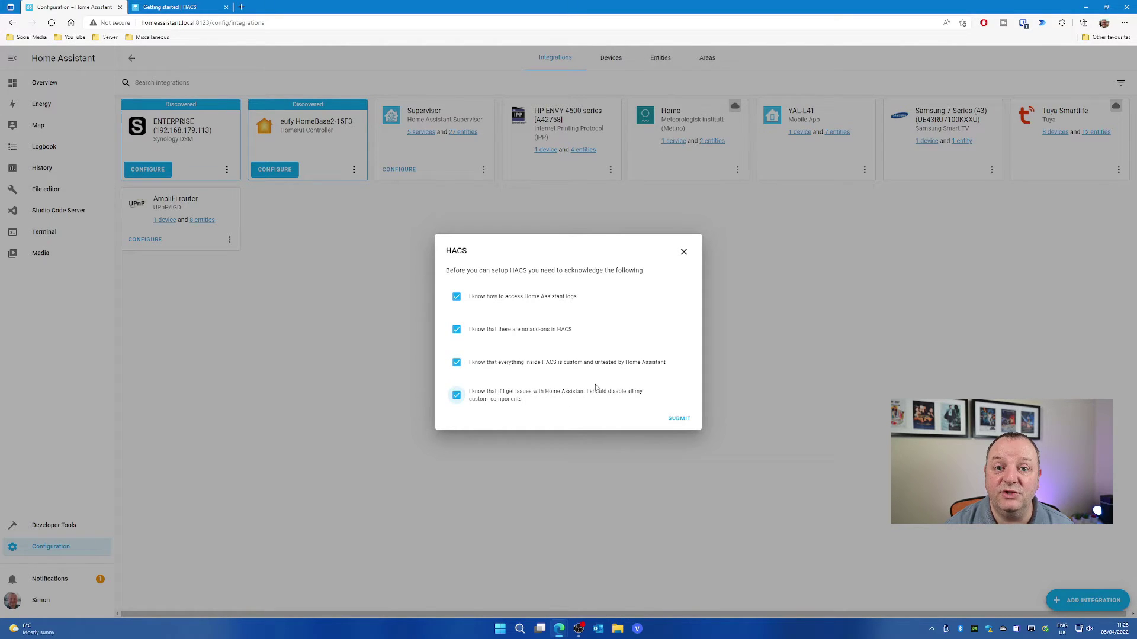
left_click(678, 419)
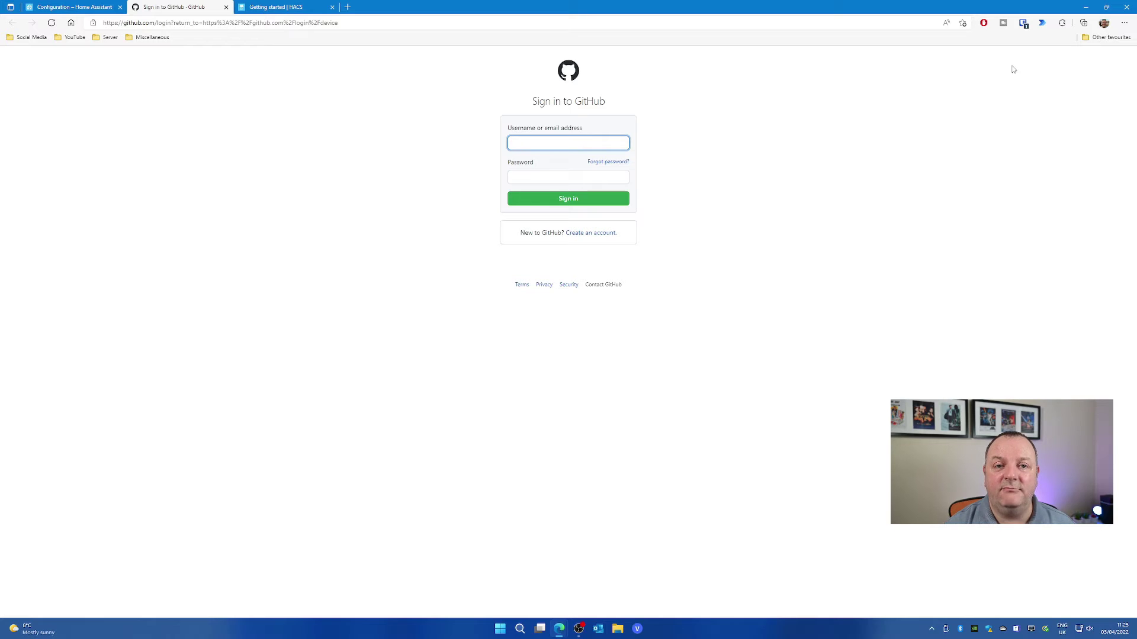
Sign in to GitHub, enter the emailed verification and device codes, authorize HACS, then close the activation tab
key("ctrl+shift+l")
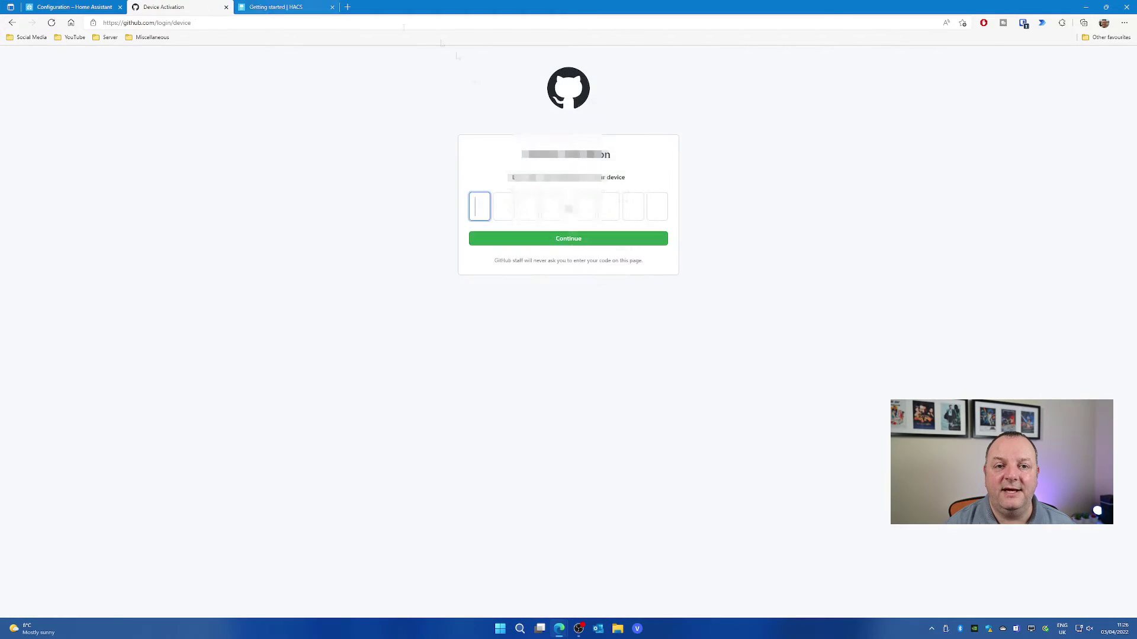
key("ctrl+v")
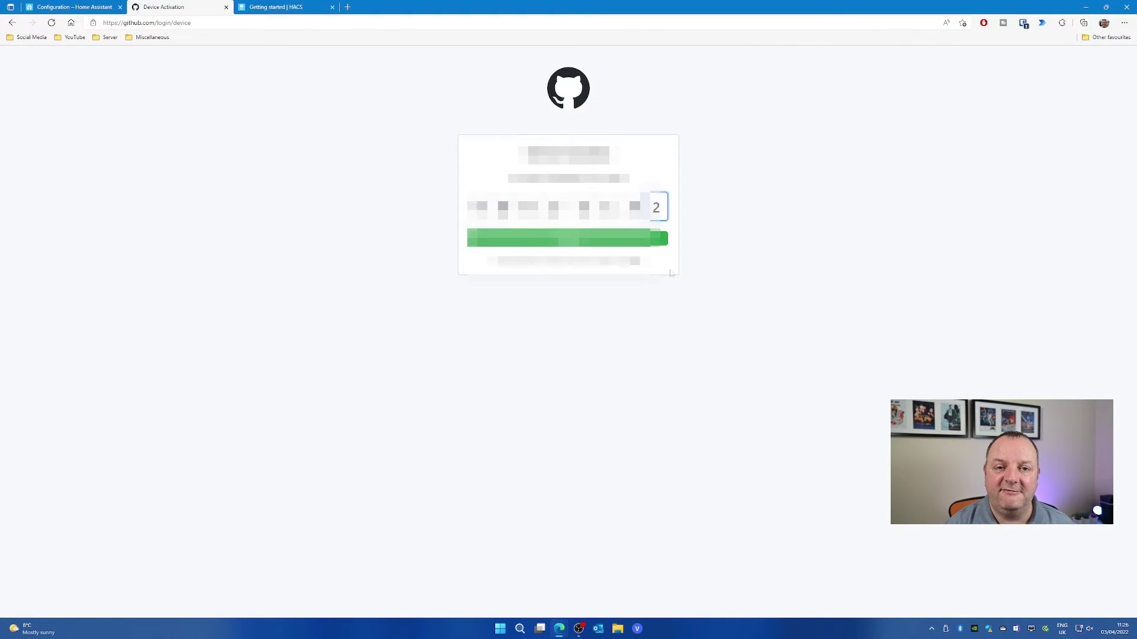
key("Return")
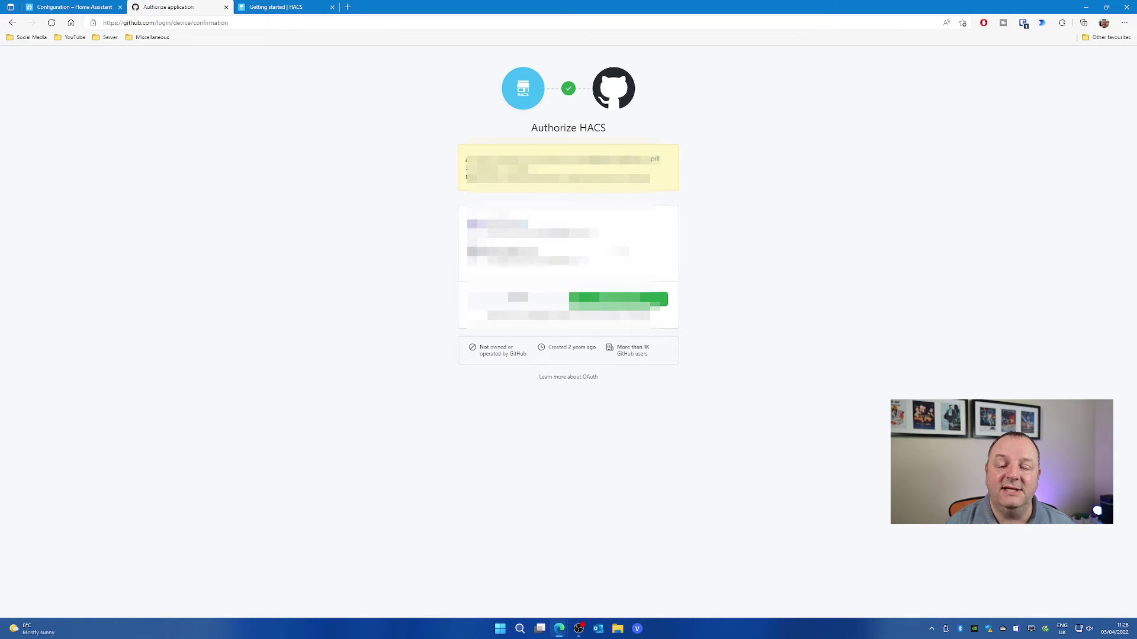
left_click(624, 302)
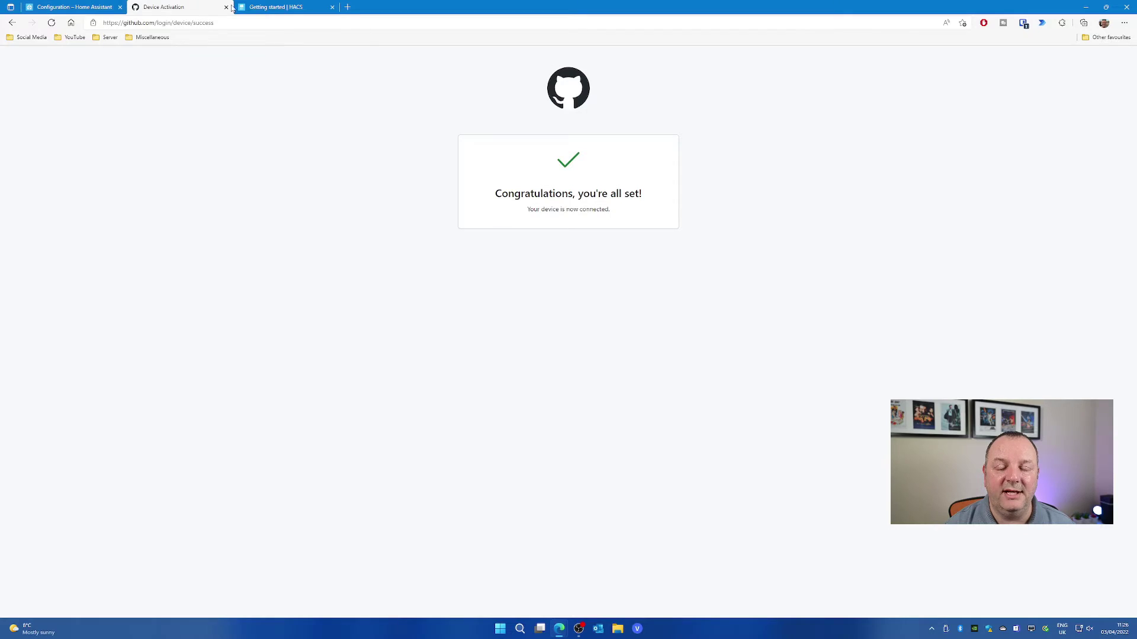
left_click(226, 7)
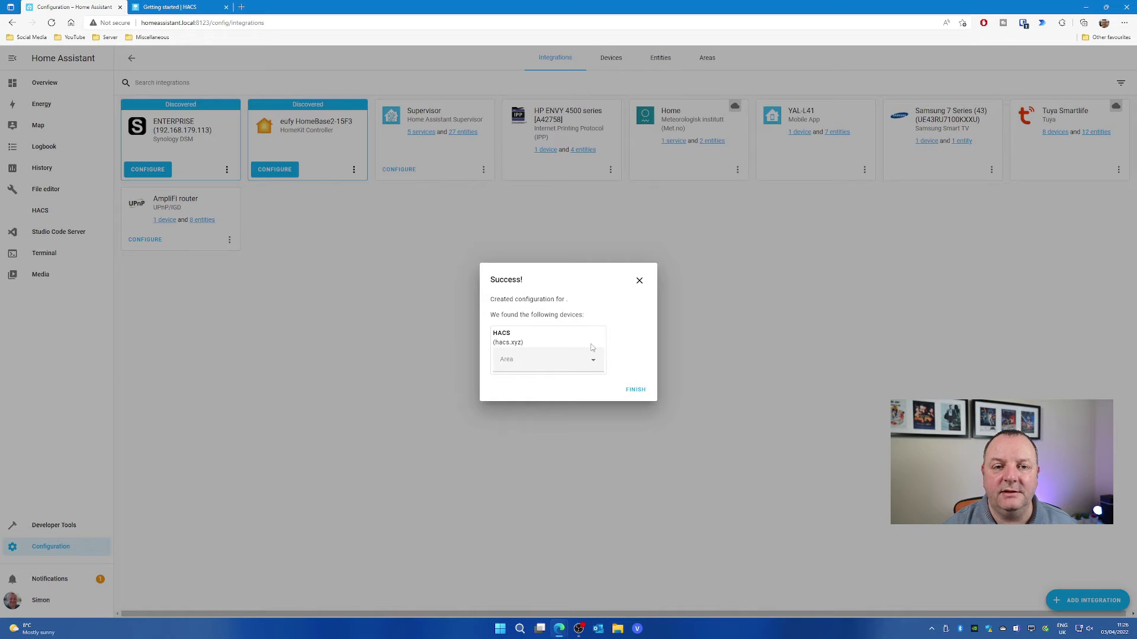
Finish the HACS Success dialog and open Configure on the new HACS card
left_click(634, 390)
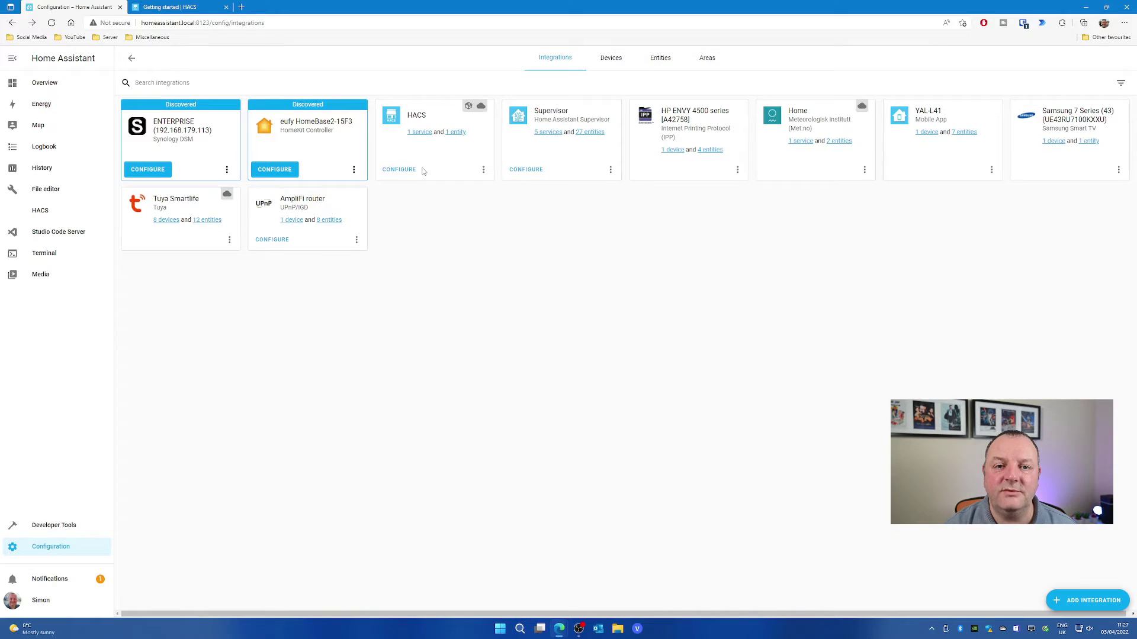
left_click(398, 170)
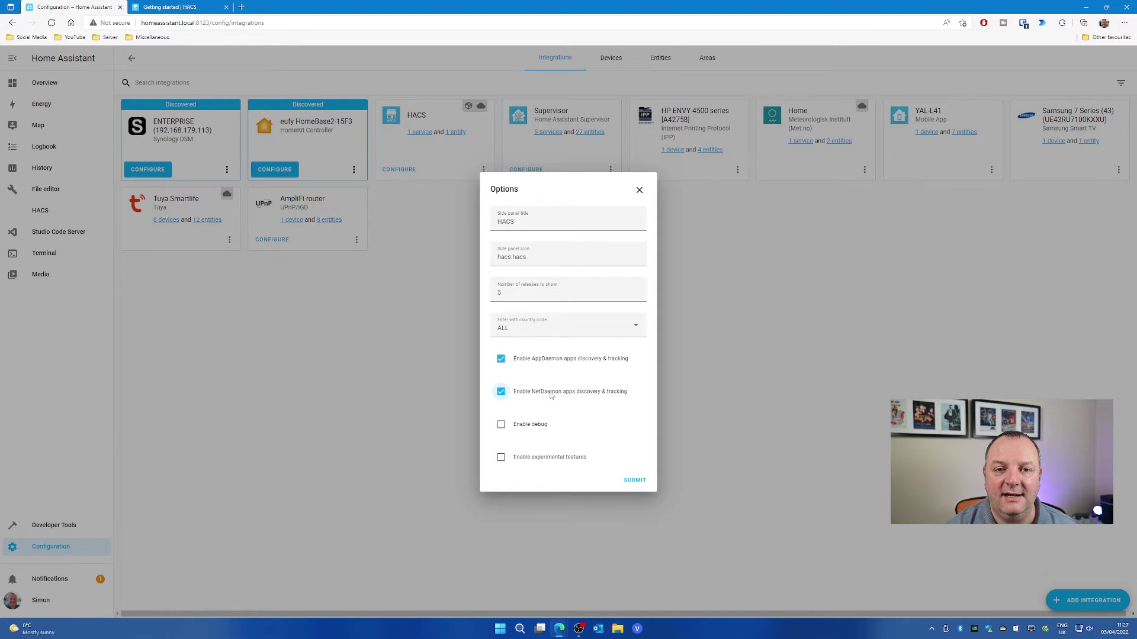
Save the HACS options with AppDaemon and NetDaemon tracking, then open HACS from the sidebar
left_click(638, 482)
left_click(637, 354)
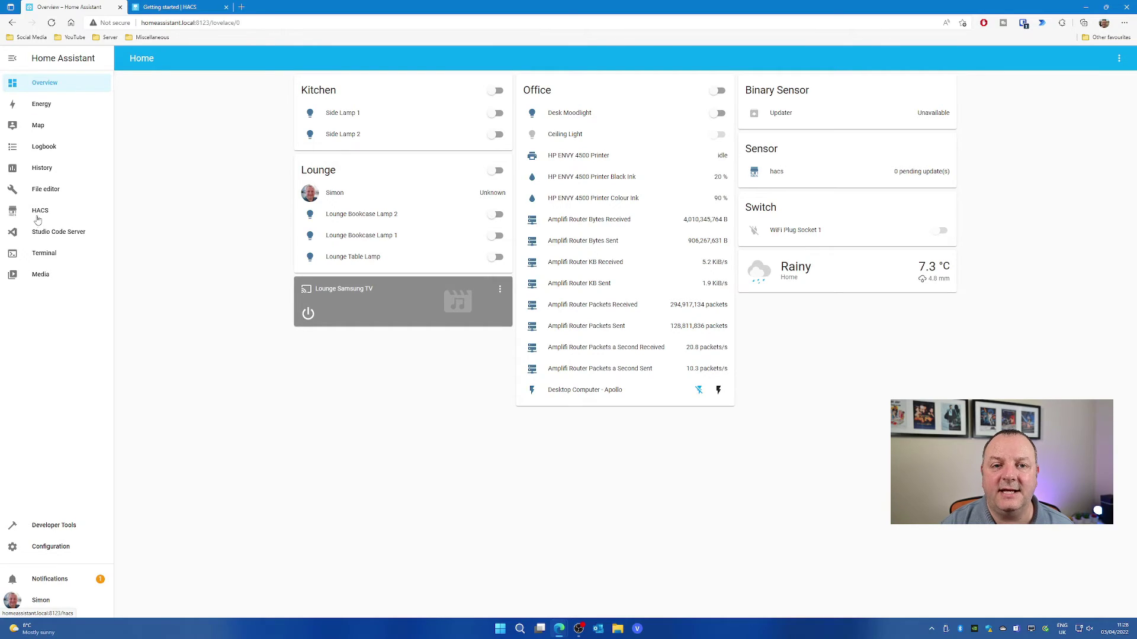
left_click(37, 217)
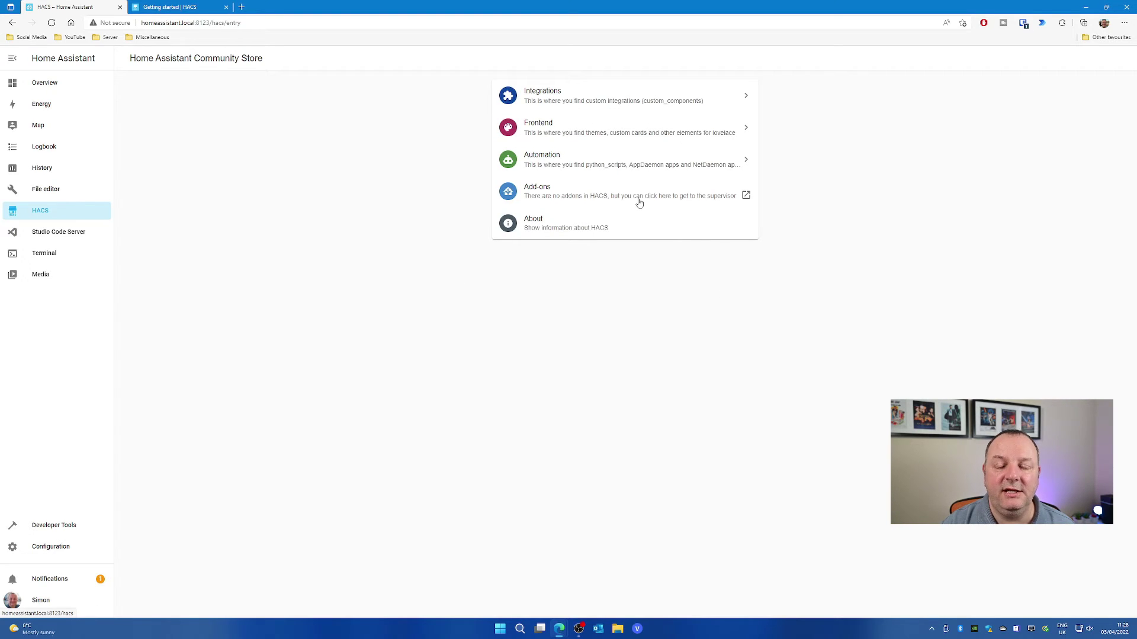
left_click(575, 107)
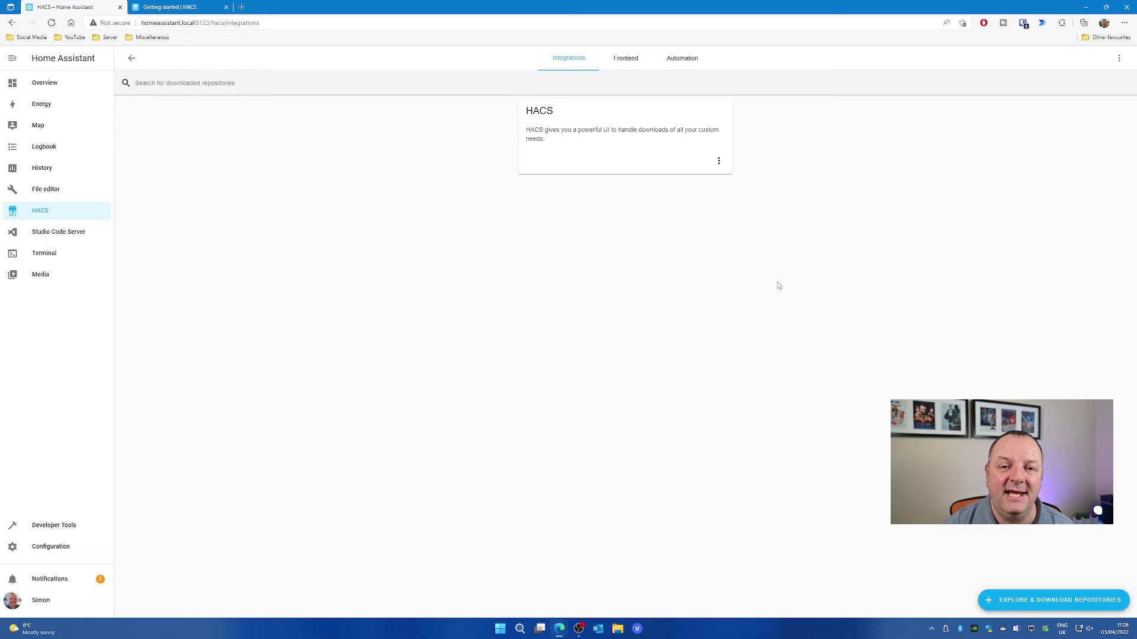
left_click(1045, 600)
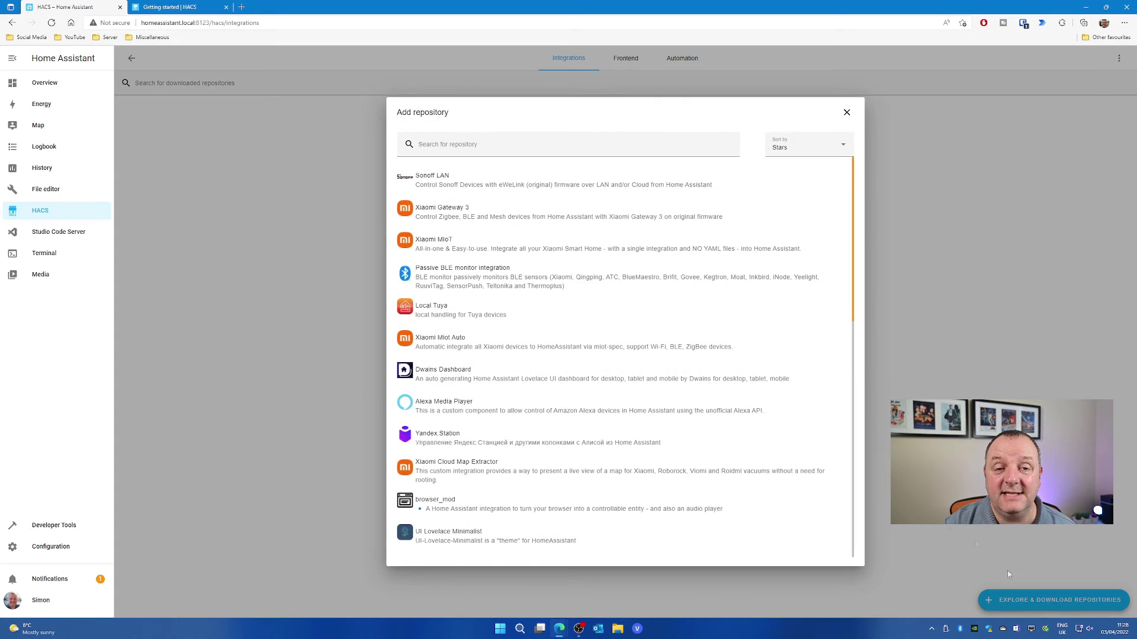
scroll(625, 333, "down", 2)
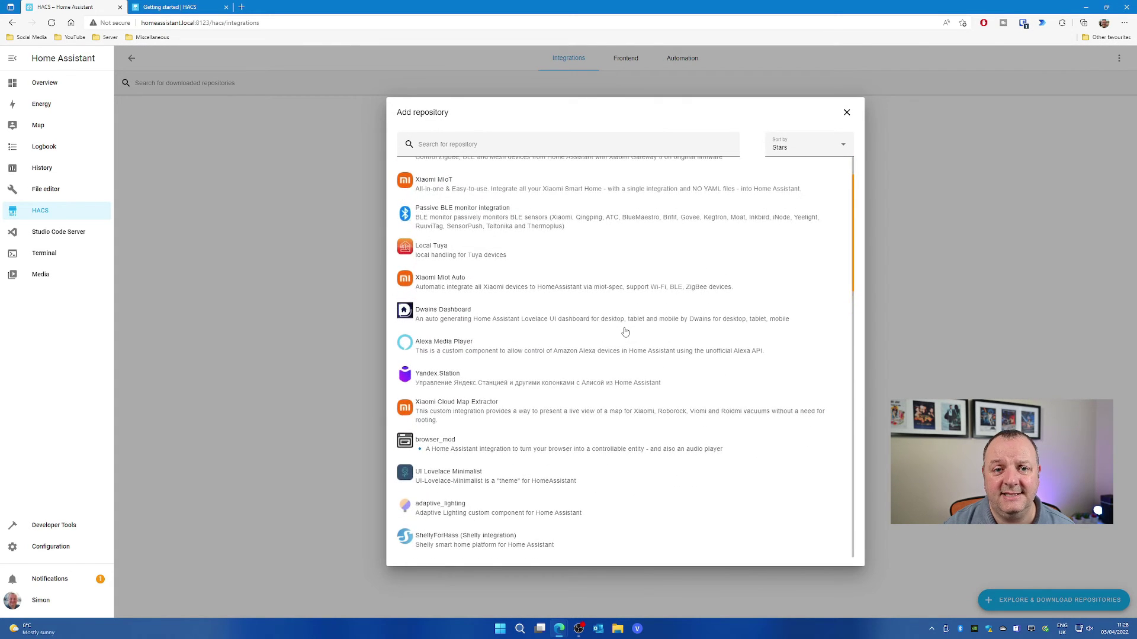
scroll(625, 333, "down", 3)
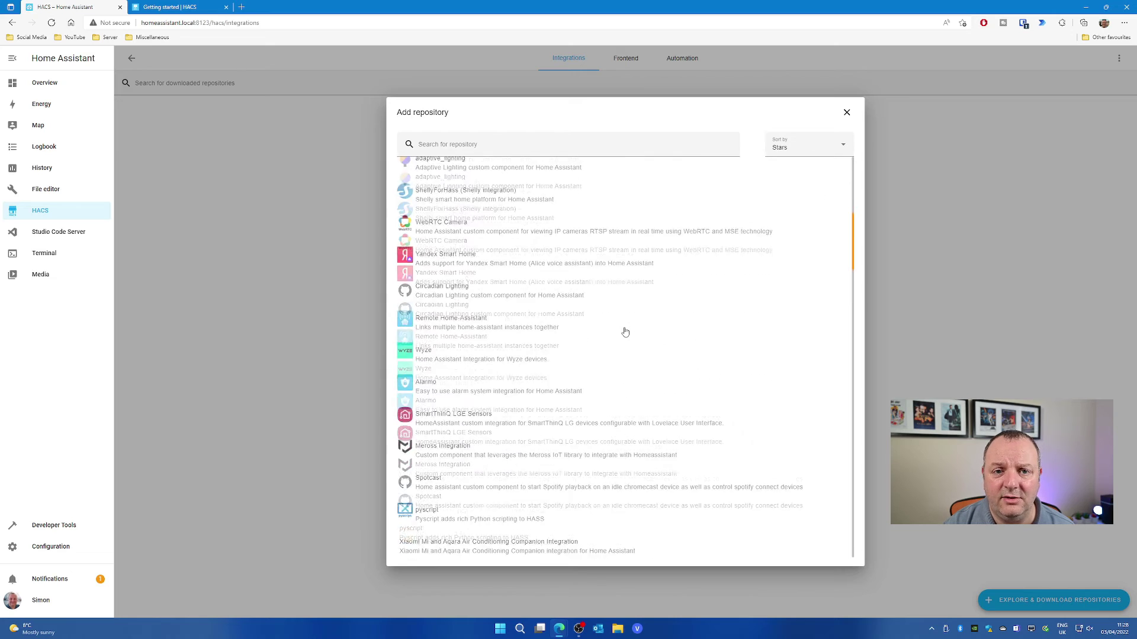
scroll(625, 333, "up", 3)
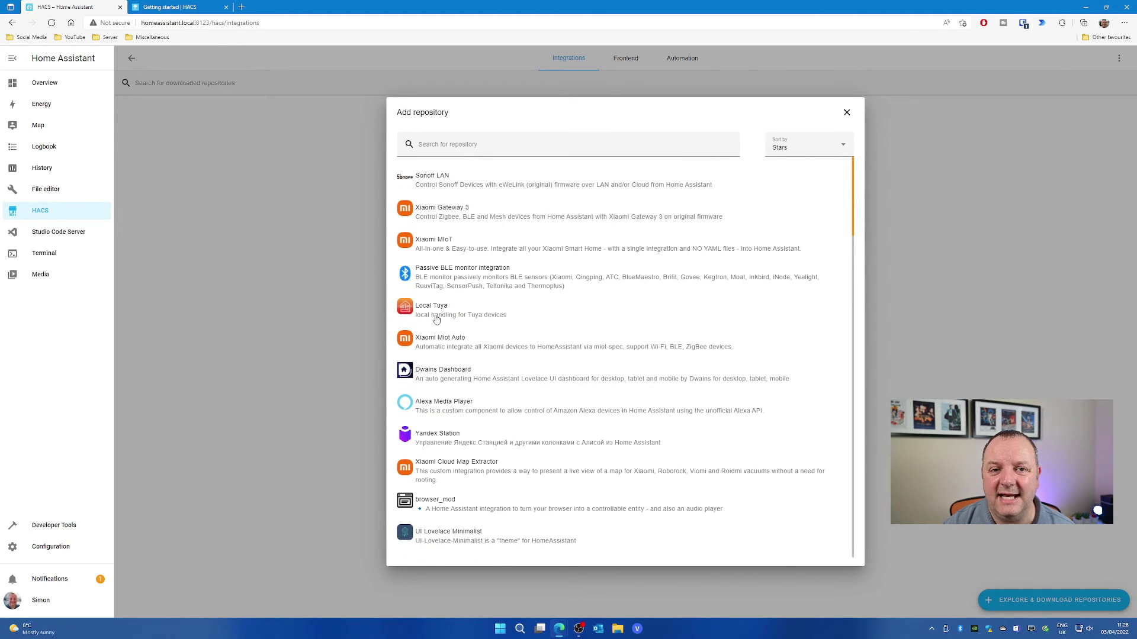
scroll(555, 328, "down", 2)
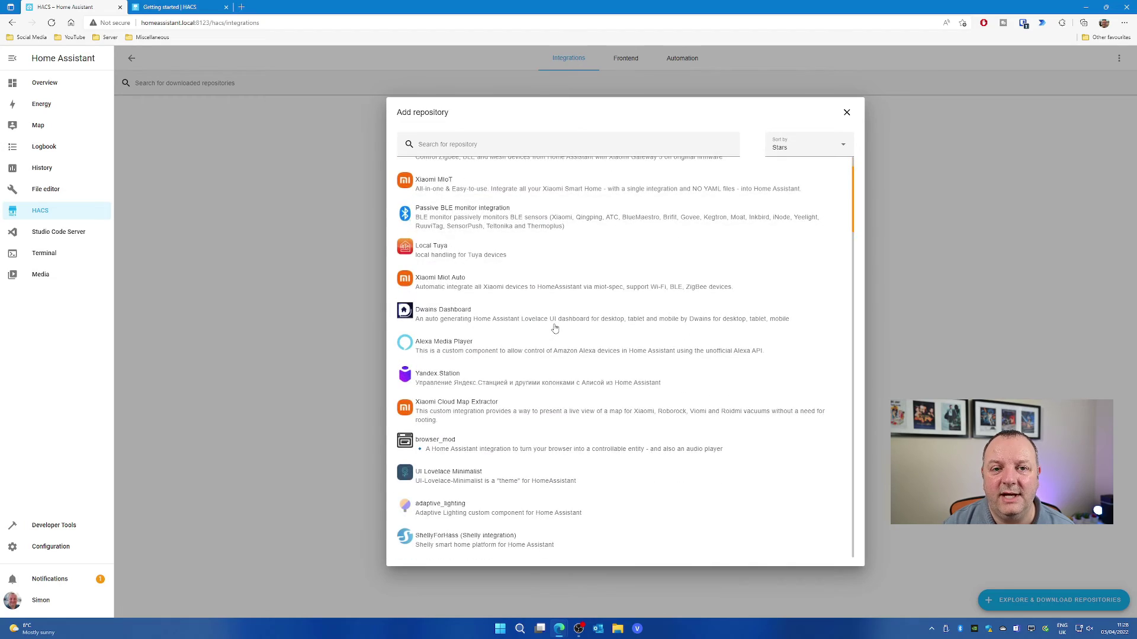
scroll(555, 328, "down", 10)
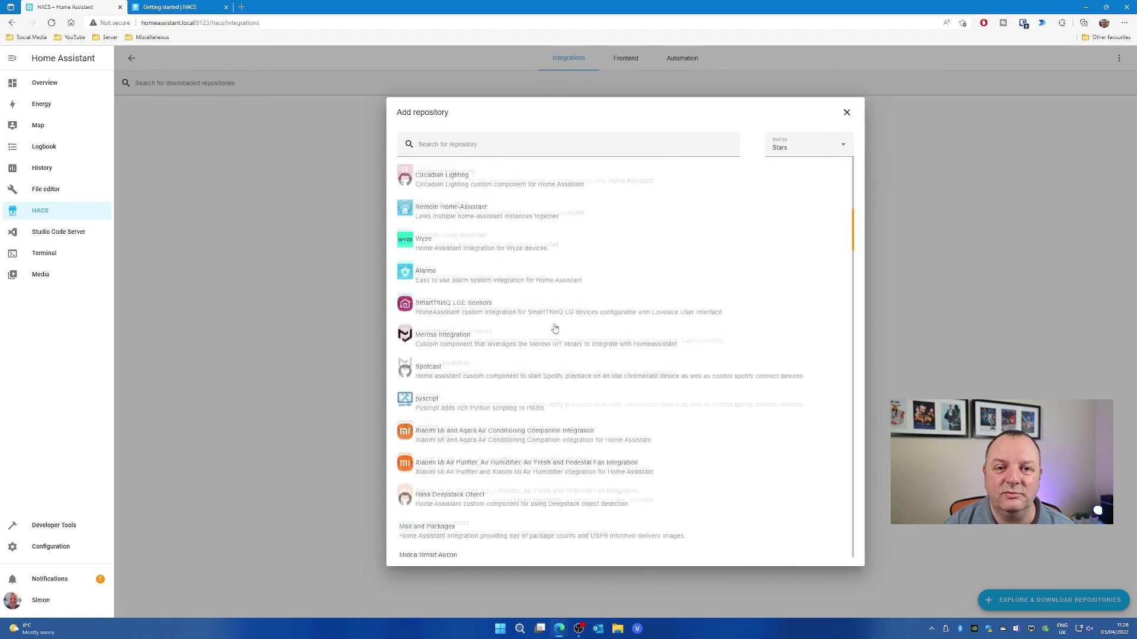
scroll(554, 329, "down", 2)
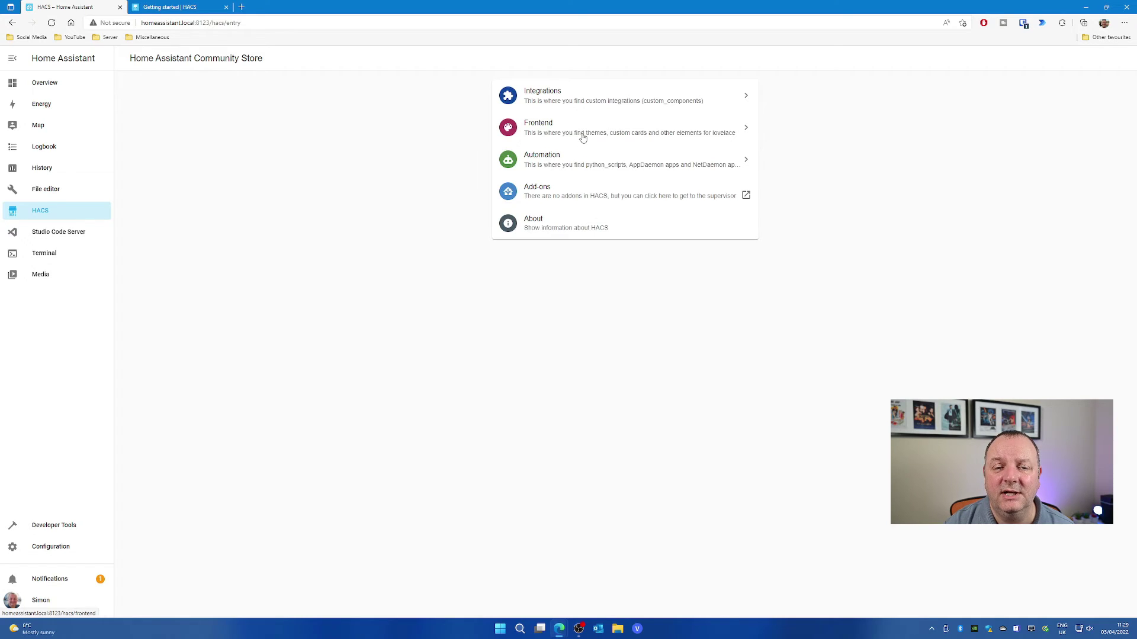
Explore HACS Frontend repositories with Lovelace unticked so only themes are listed
left_click(583, 138)
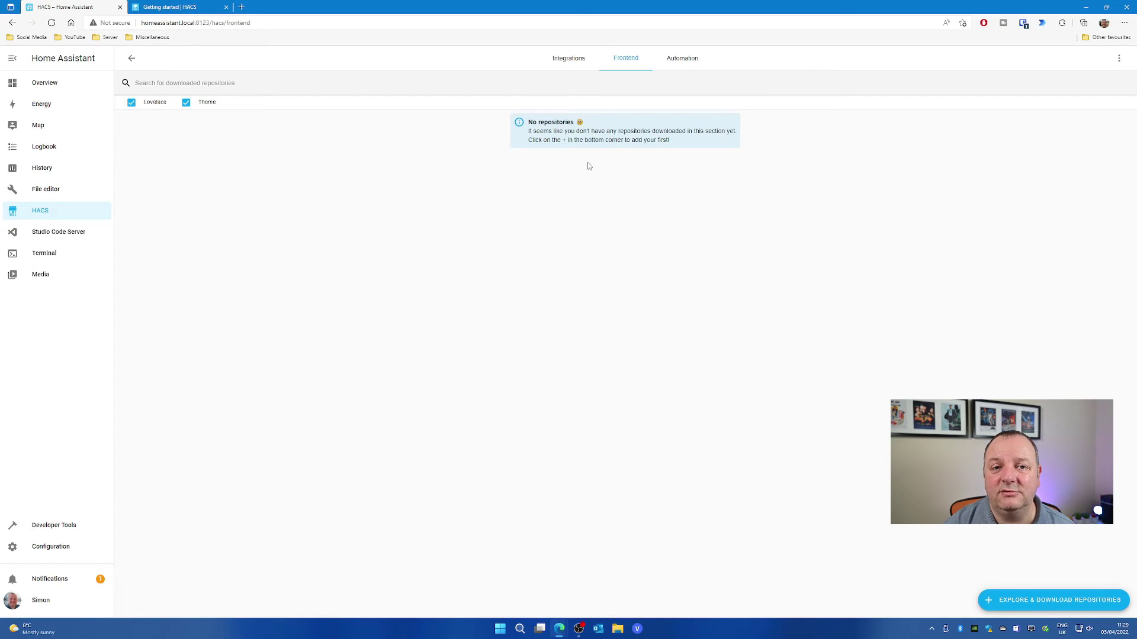
left_click(1062, 600)
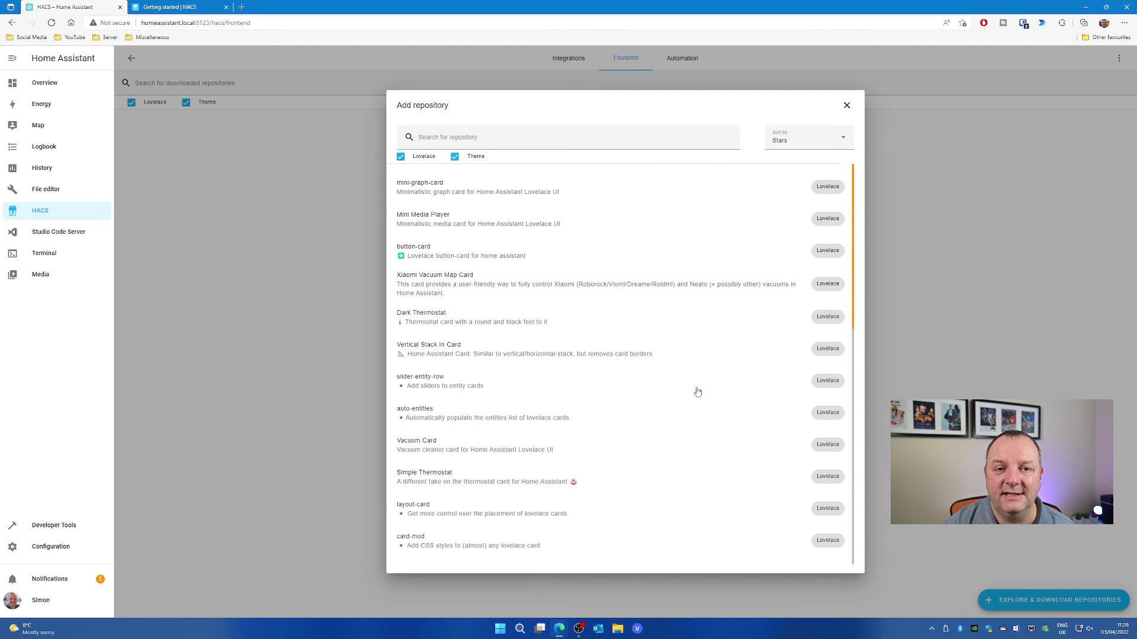
left_click(401, 157)
Look through the iOS Dark Mode Theme details, then open Google Dark Theme's details and screenshots
left_click(550, 190)
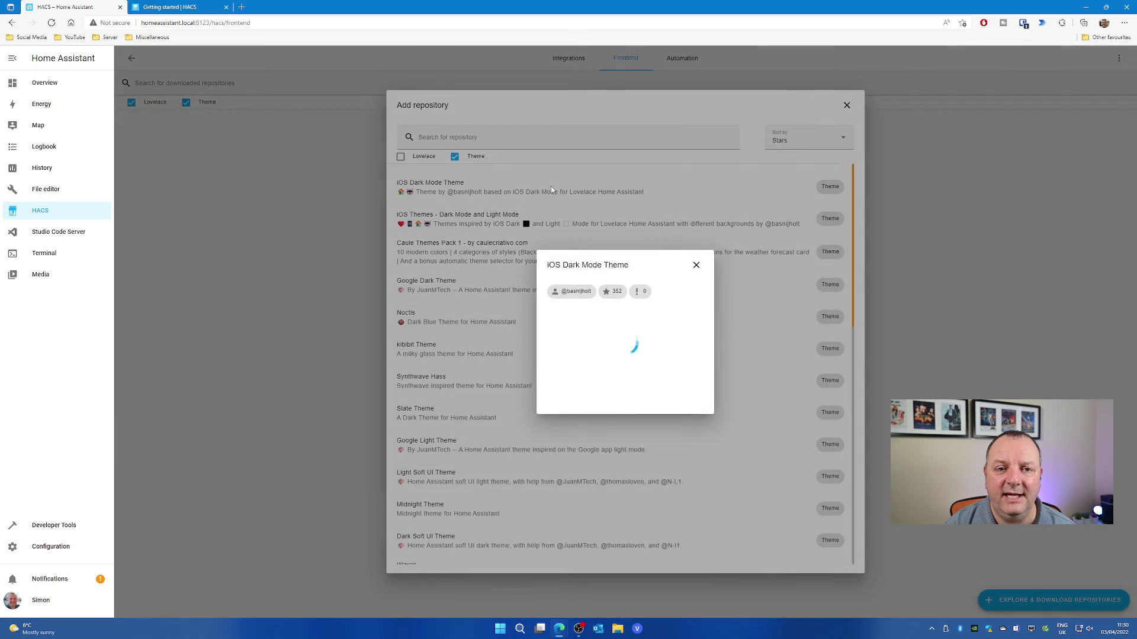
scroll(698, 266, "down", 4)
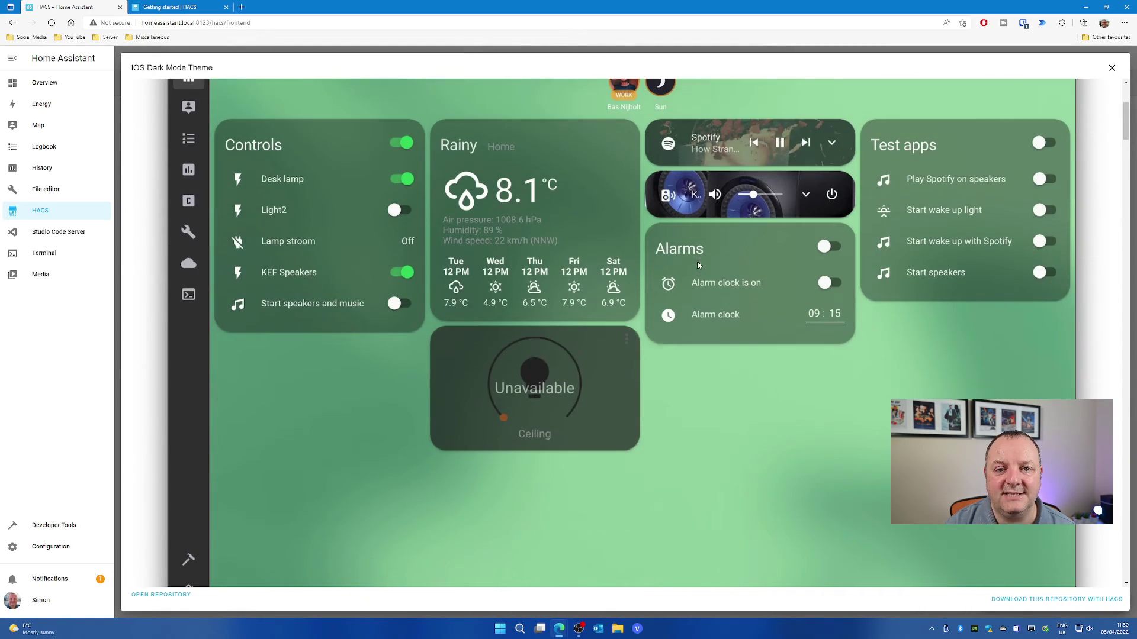
scroll(812, 460, "down", 4)
scroll(812, 461, "up", 10)
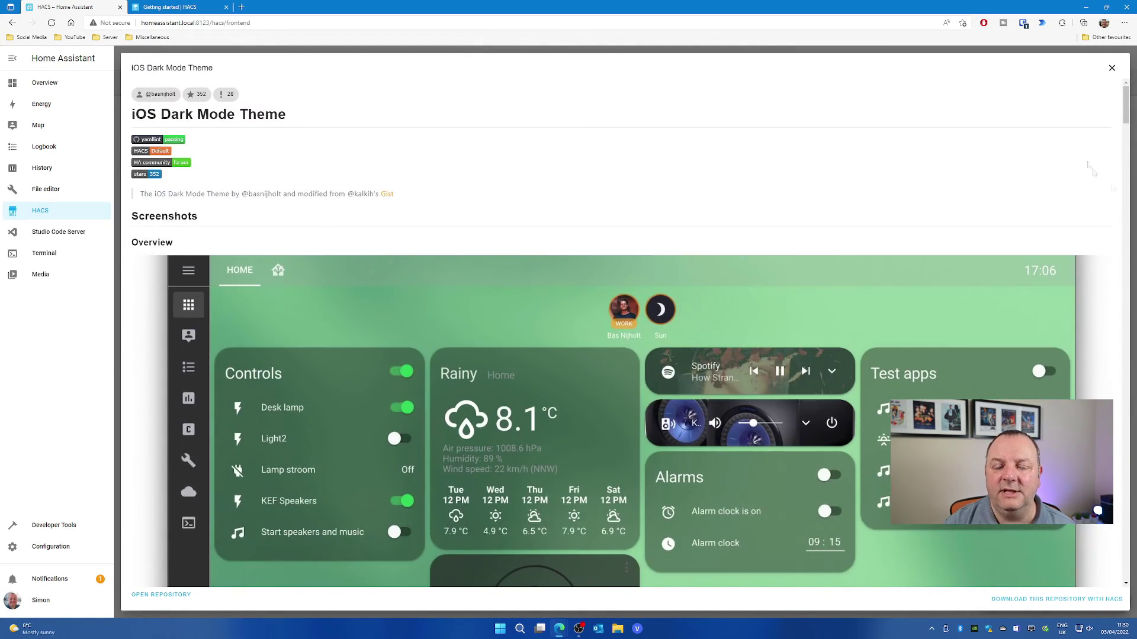
left_click(1112, 67)
left_click(541, 292)
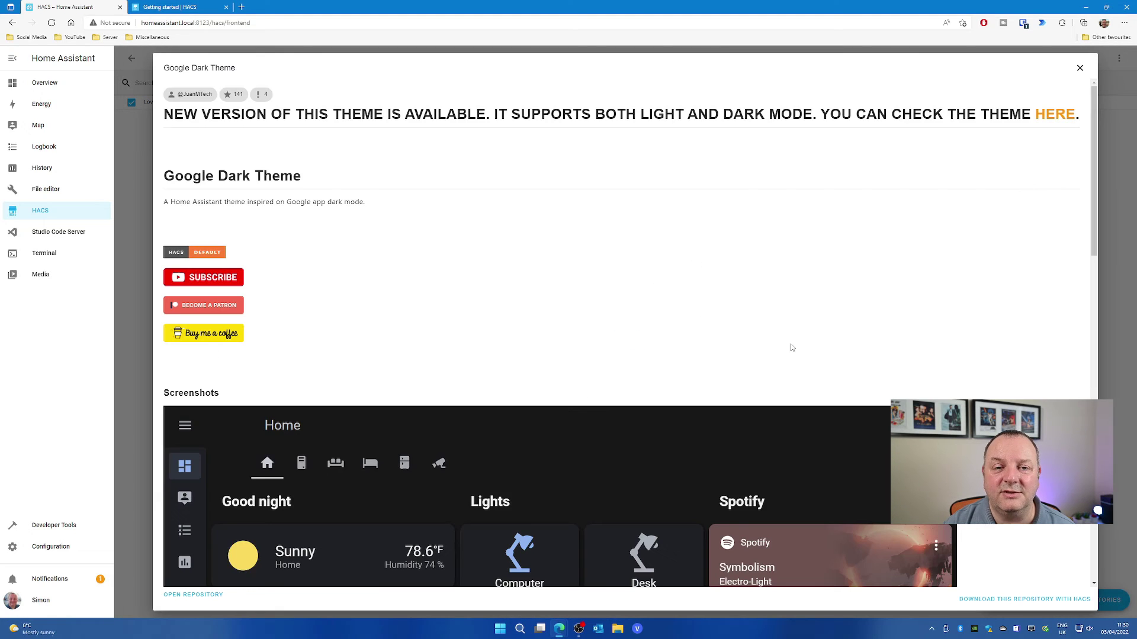
scroll(775, 314, "down", 8)
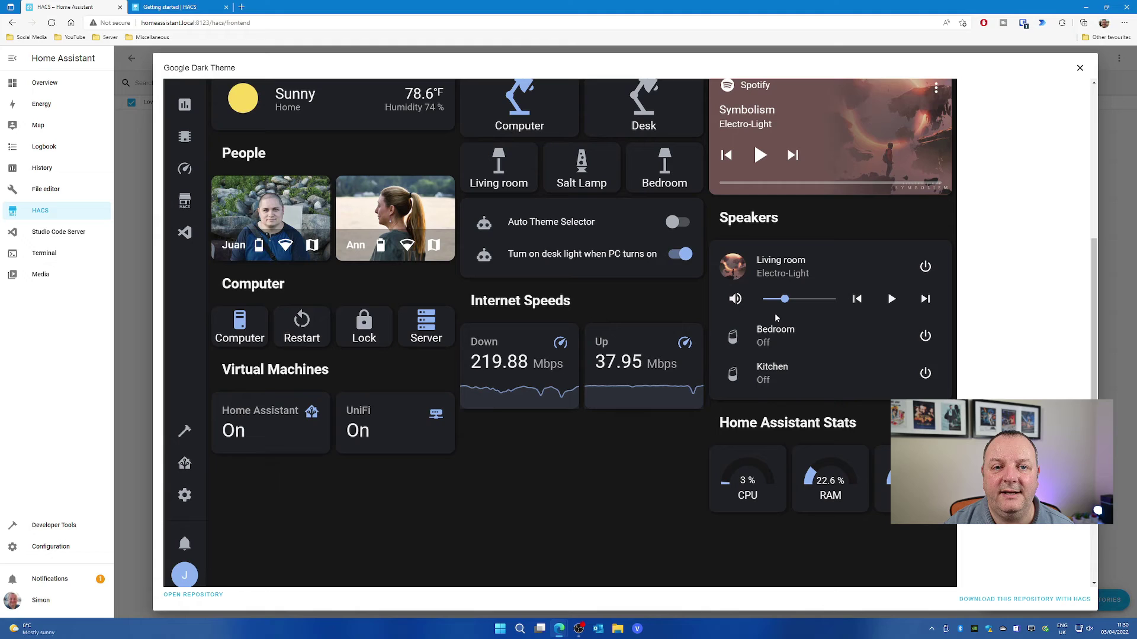